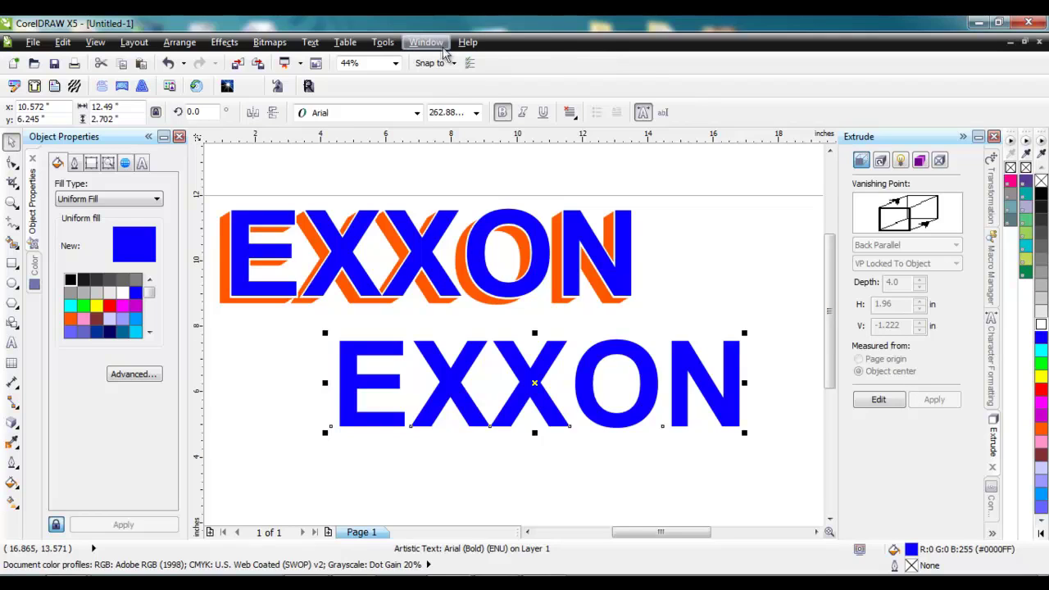
pyautogui.click(438, 46)
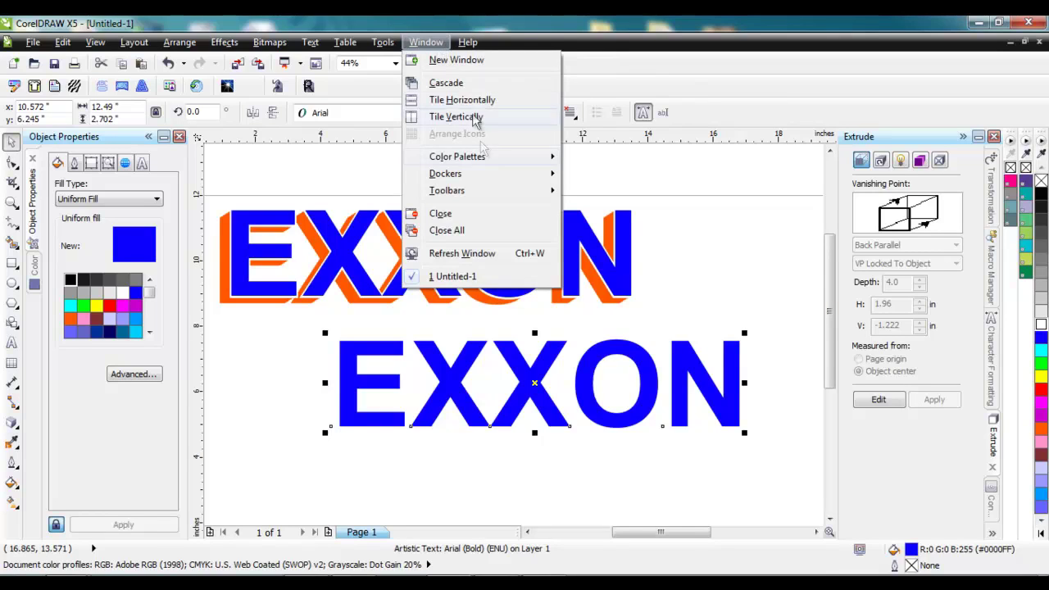
pyautogui.moveTo(495, 180)
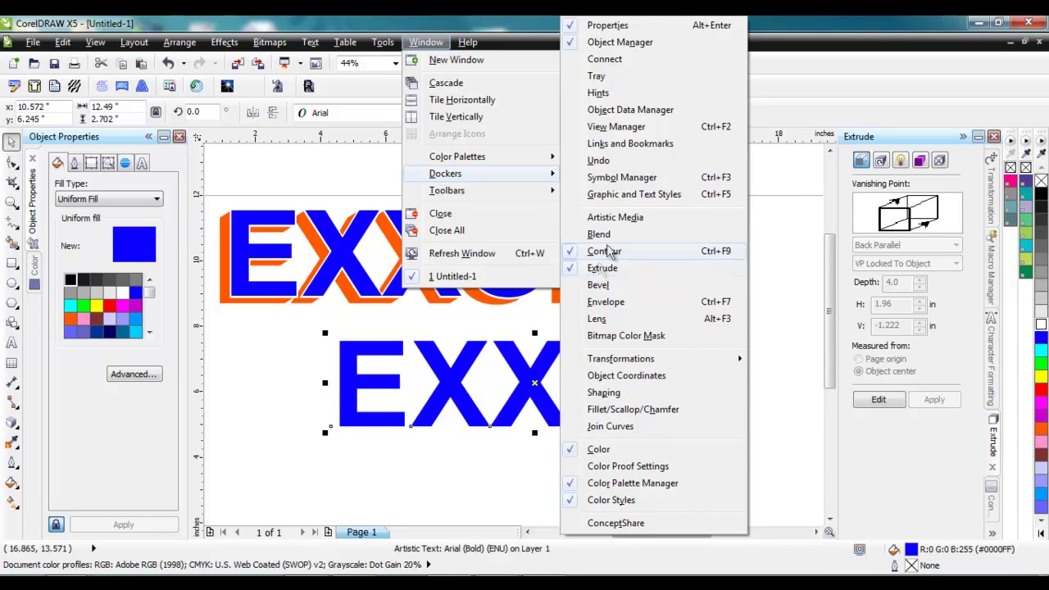
pyautogui.click(947, 465)
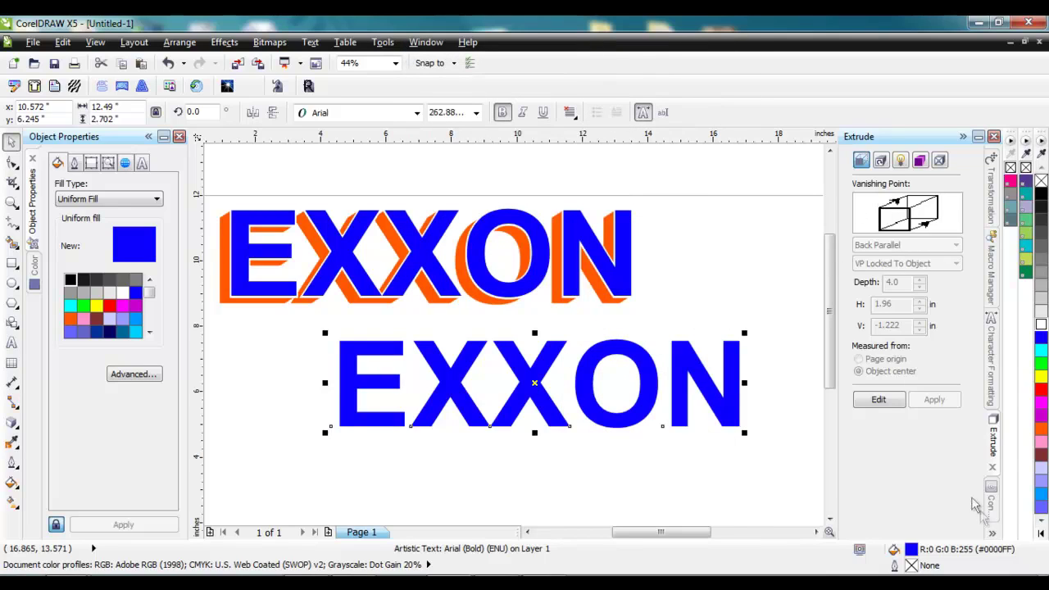
pyautogui.click(993, 534)
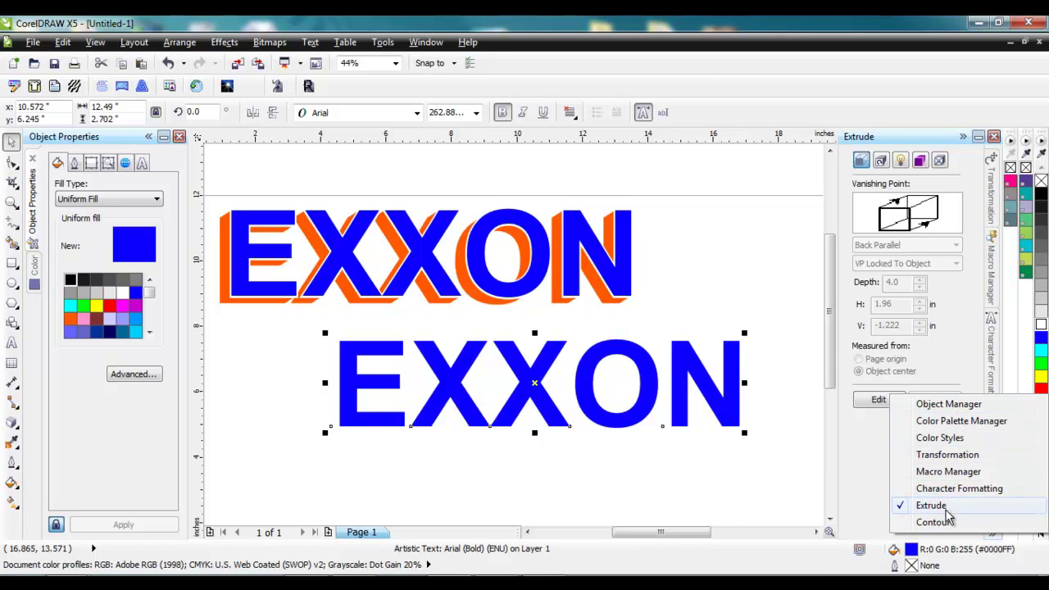
pyautogui.click(875, 461)
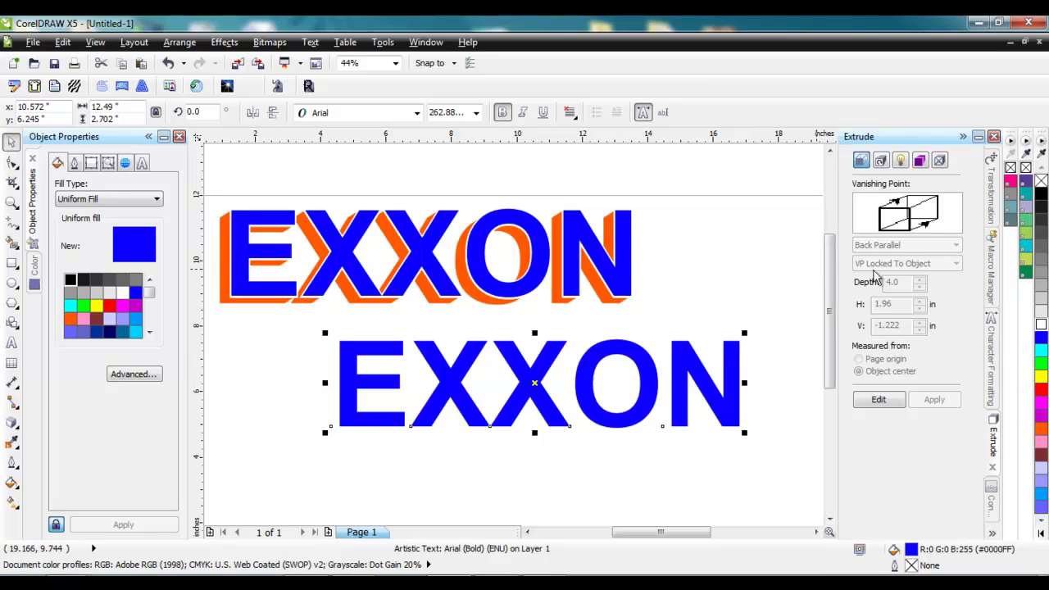
pyautogui.click(878, 400)
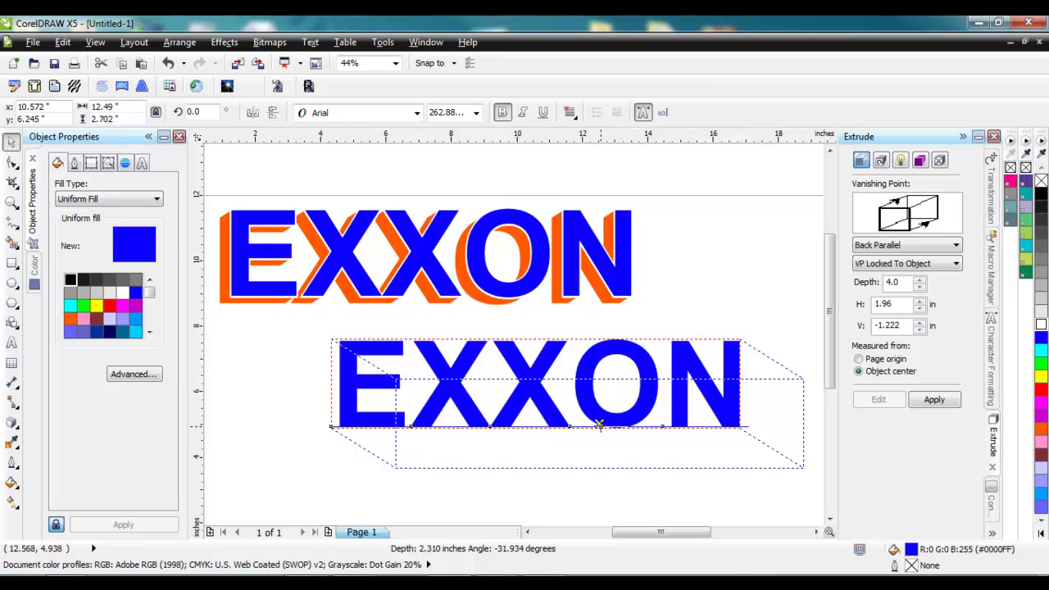
pyautogui.moveTo(598, 425); pyautogui.dragTo(526, 393)
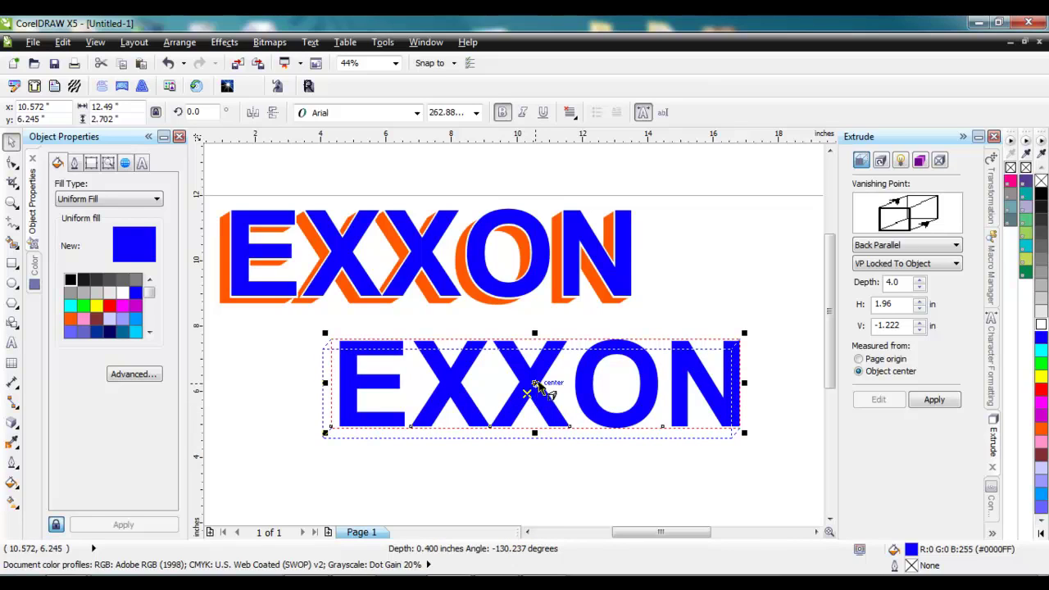
pyautogui.scroll(3, 534, 385)
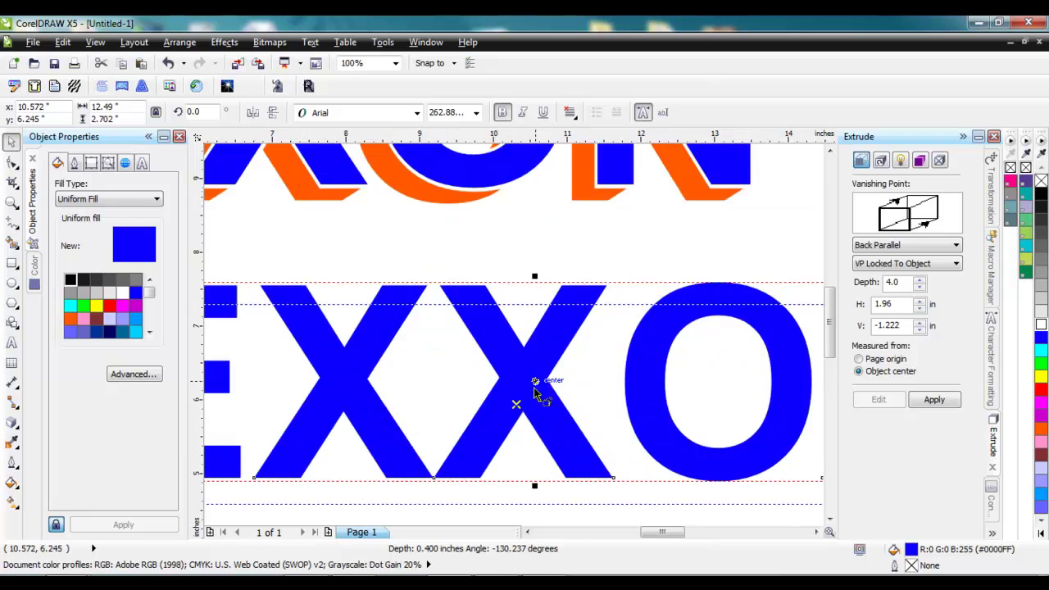
pyautogui.scroll(-3, 534, 393)
pyautogui.scroll(3, 423, 390)
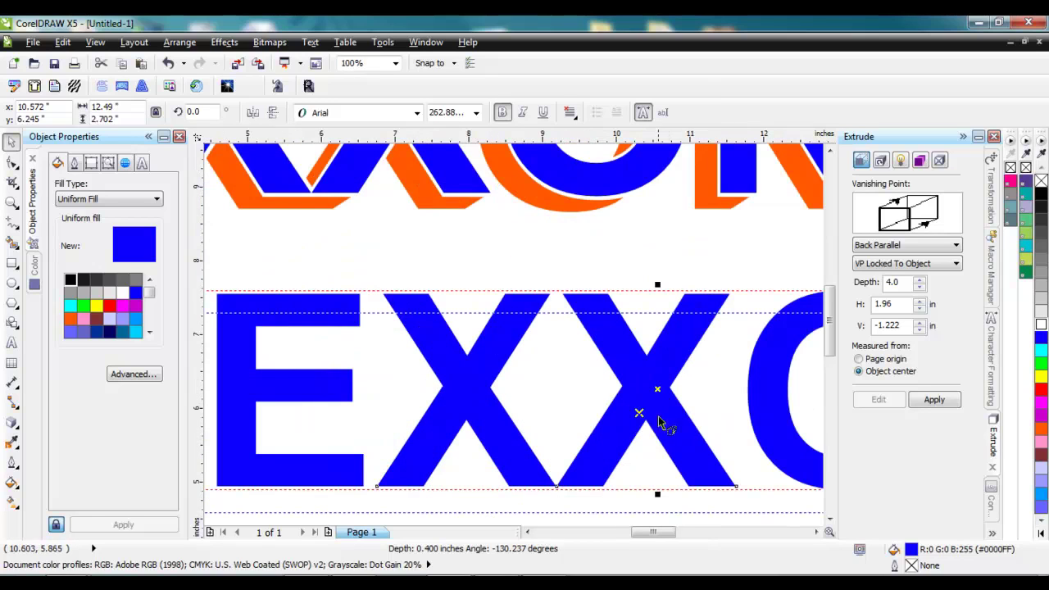
pyautogui.moveTo(648, 531); pyautogui.dragTo(656, 537)
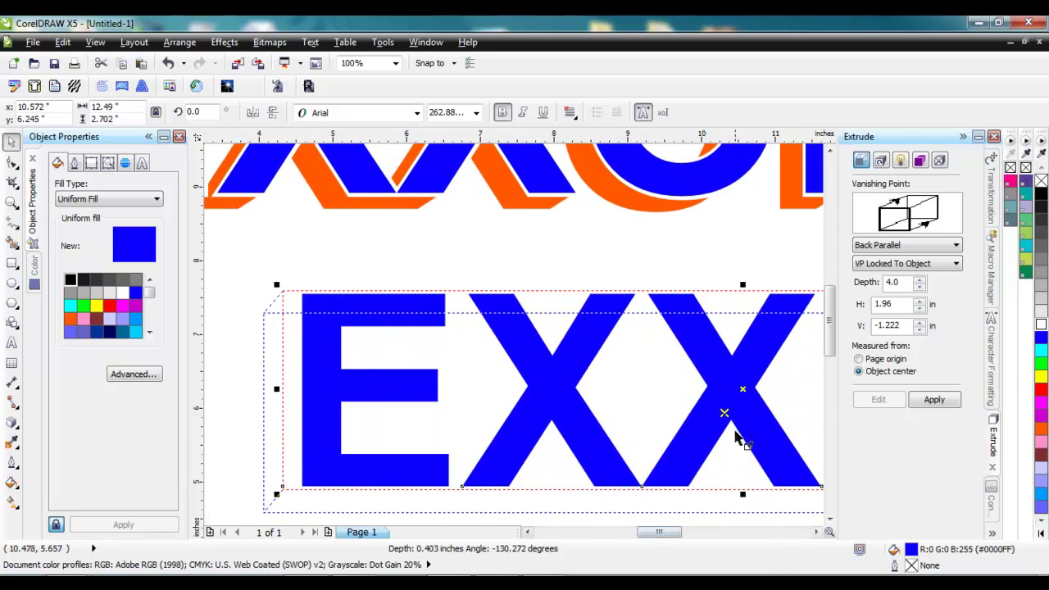
pyautogui.moveTo(726, 412); pyautogui.dragTo(737, 418)
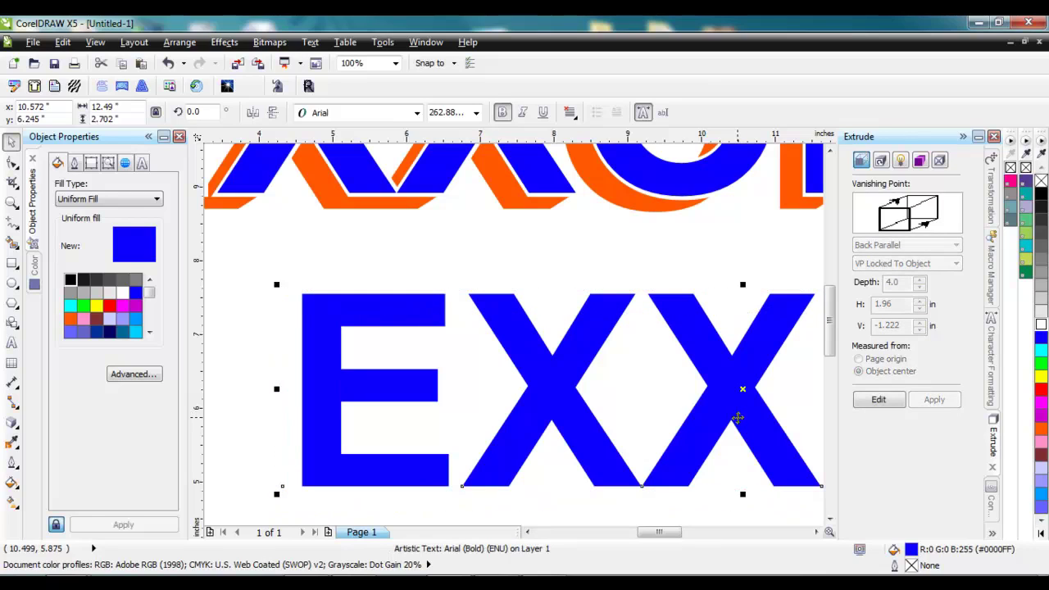
# Extrude the lower EXXON text as Back Parallel, with its vanishing point at about -0.167 in horizontally and -0.328 in vertically.
pyautogui.click(877, 399)
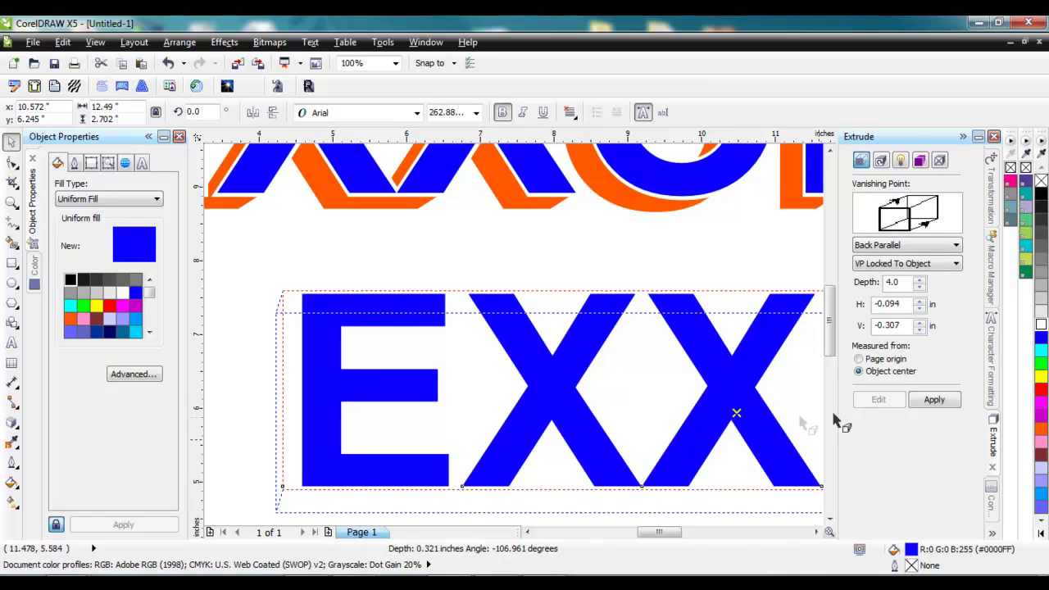
pyautogui.moveTo(736, 413); pyautogui.dragTo(730, 415)
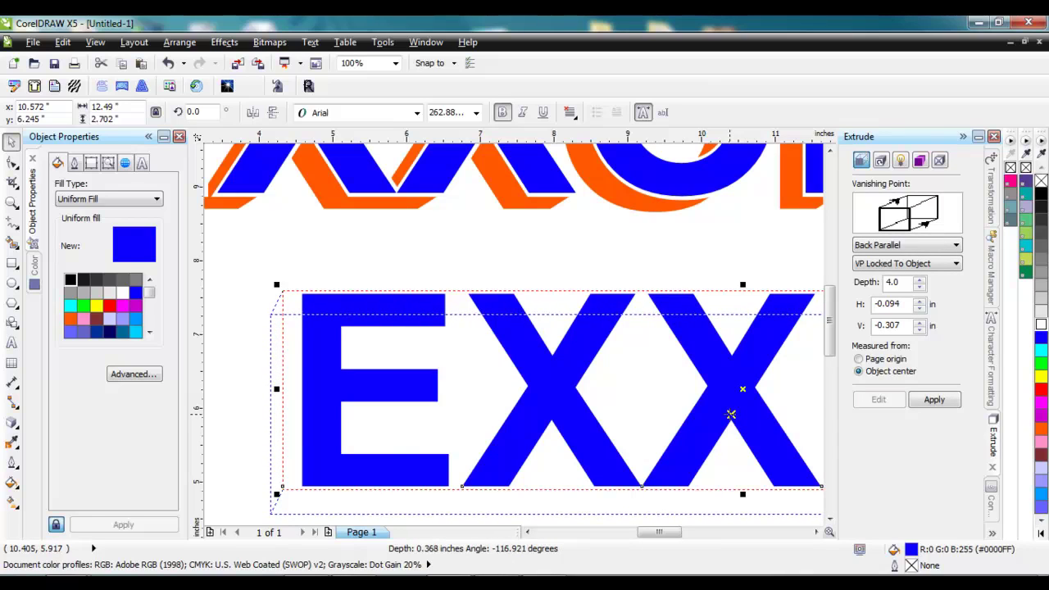
pyautogui.click(933, 399)
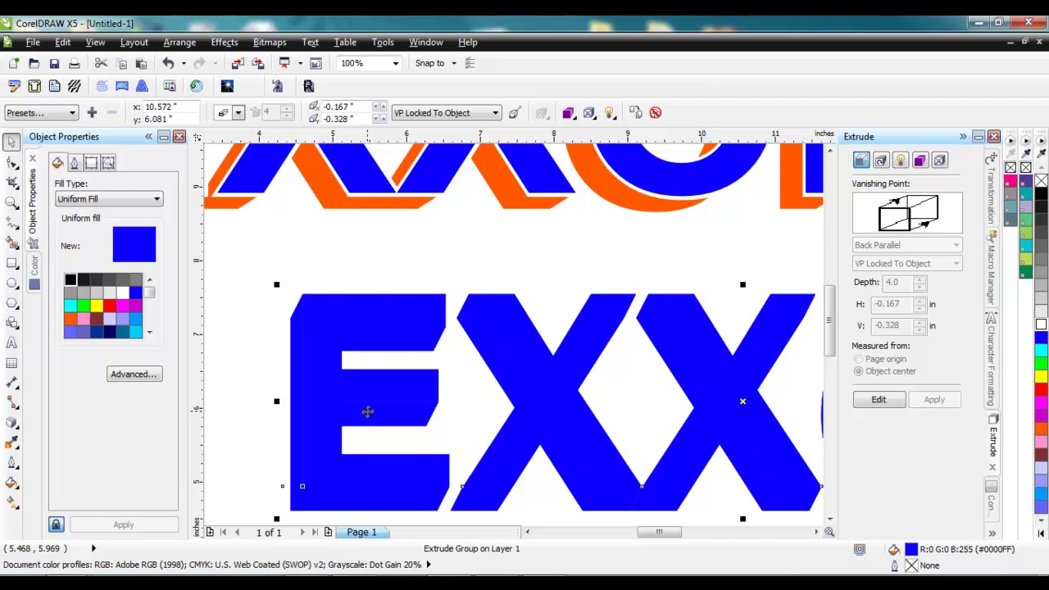
# Delete the extruded lower EXXON text and undo the deletion.
pyautogui.scroll(-1, 367, 411)
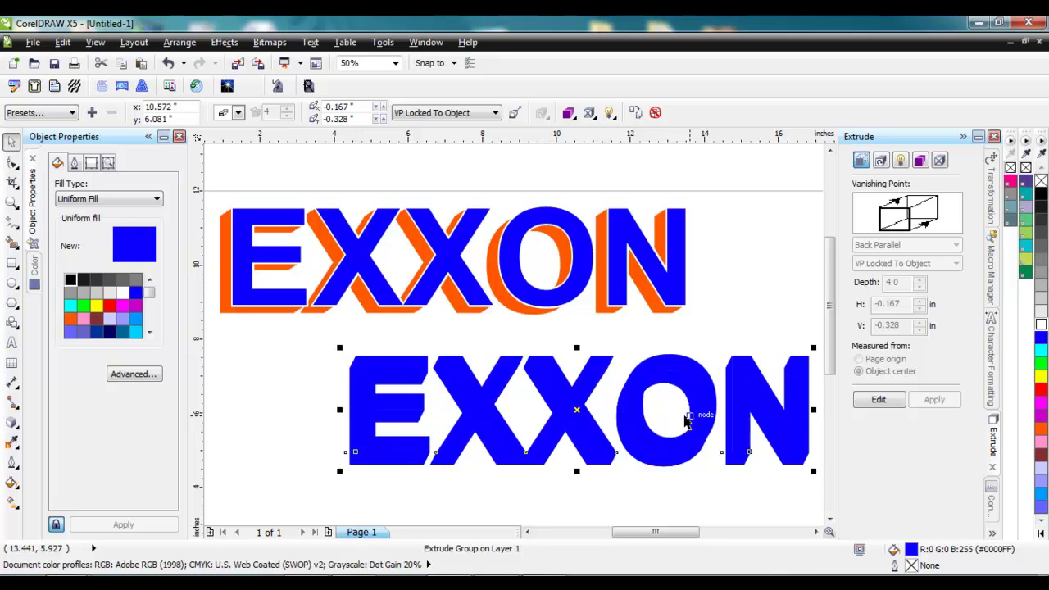
pyautogui.moveTo(577, 407); pyautogui.dragTo(425, 395)
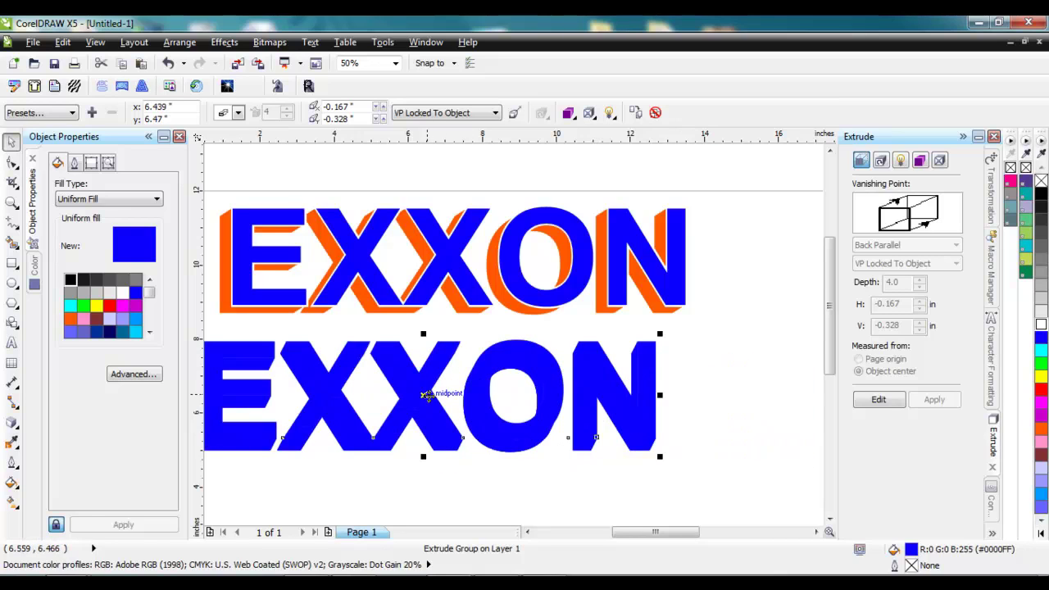
pyautogui.press('Delete')
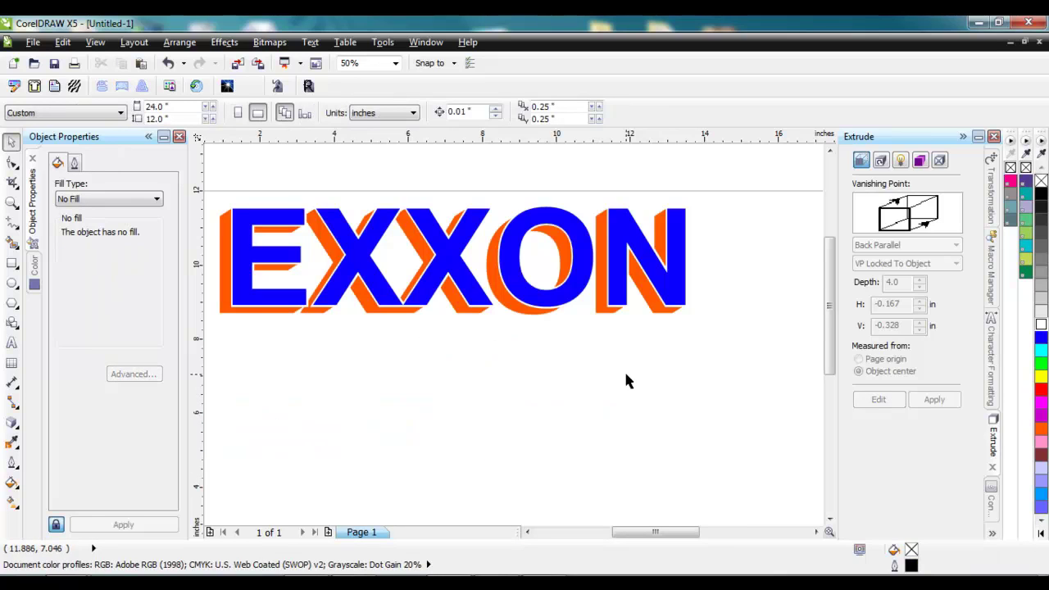
pyautogui.scroll(-1, 594, 399)
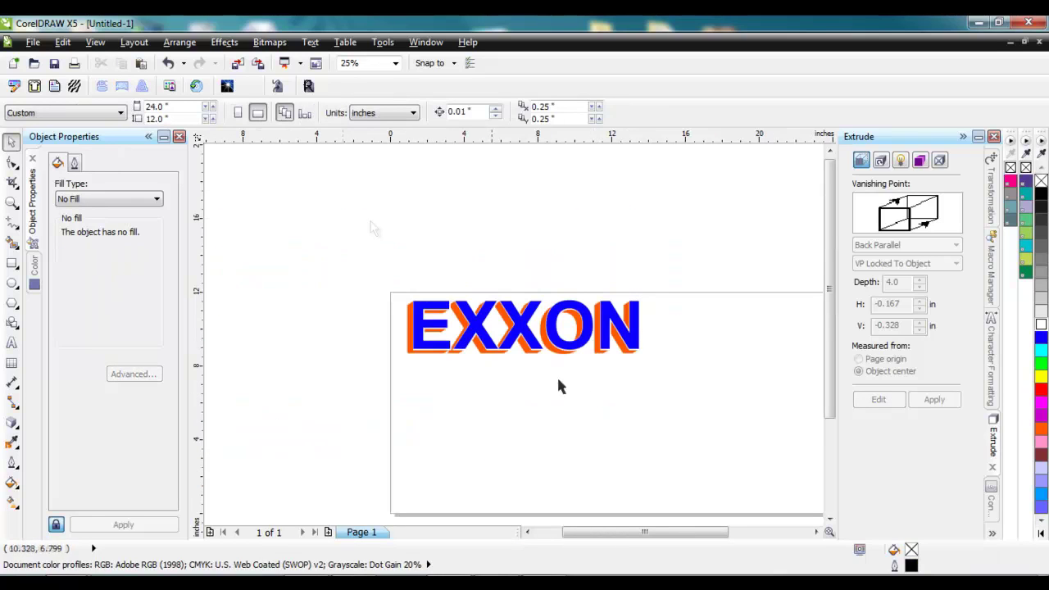
pyautogui.click(167, 64)
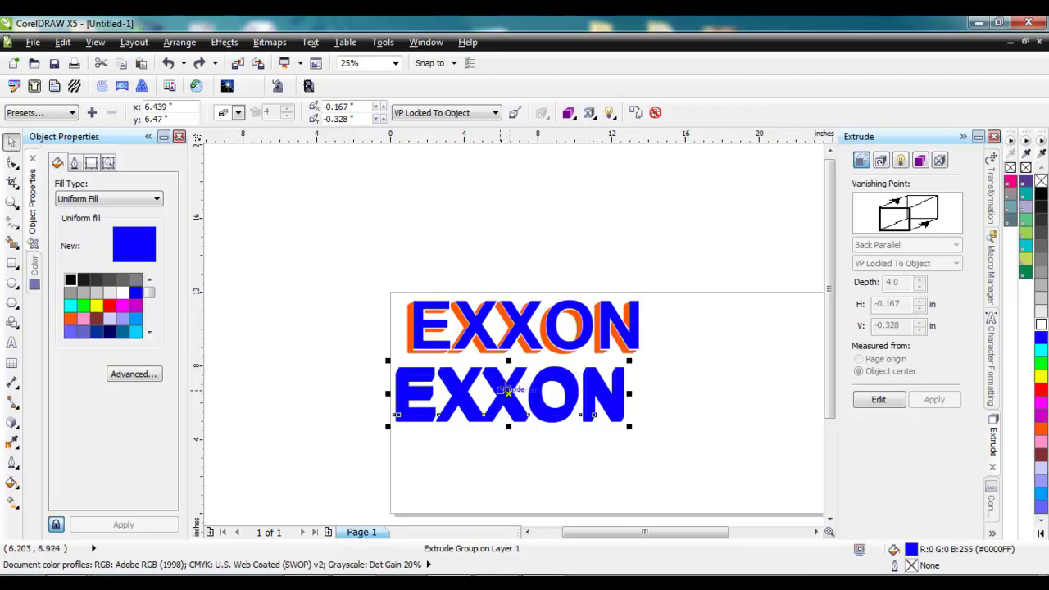
# Move the extruded EXXON text to the lower right of the two-colour EXXON sample.
pyautogui.moveTo(508, 392); pyautogui.dragTo(637, 405)
pyautogui.click(715, 346)
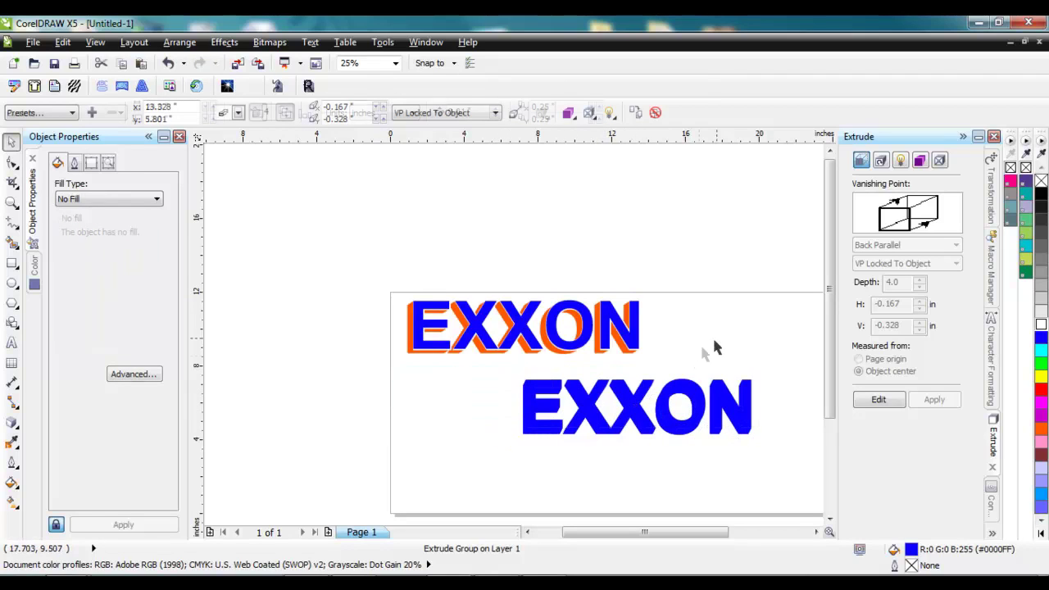
pyautogui.click(639, 406)
pyautogui.moveTo(640, 406)
pyautogui.mouseDown()
pyautogui.moveTo(528, 392)
pyautogui.moveTo(637, 407)
pyautogui.mouseUp()
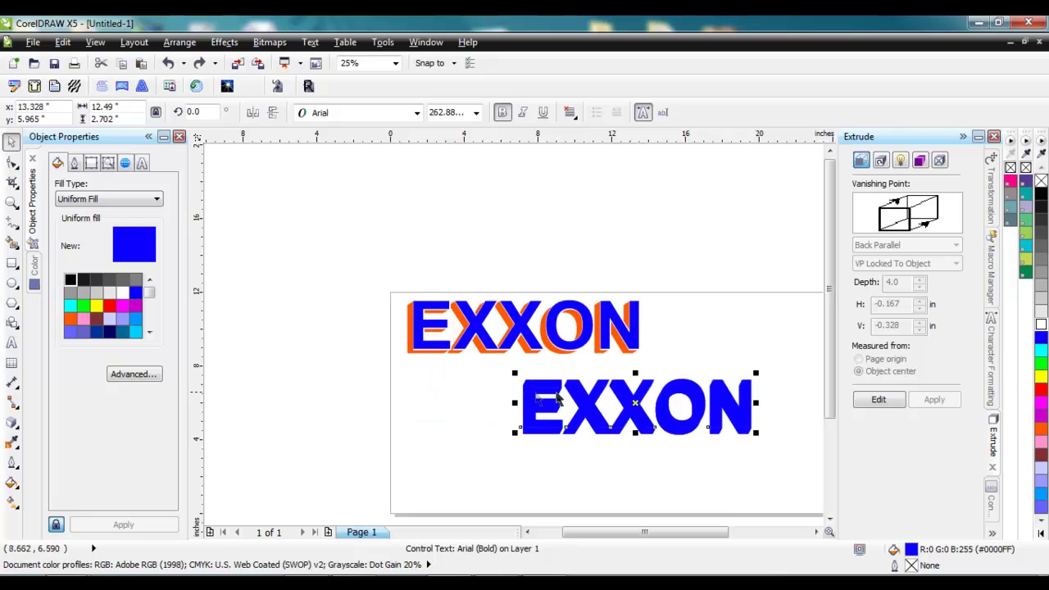
pyautogui.scroll(2, 687, 319)
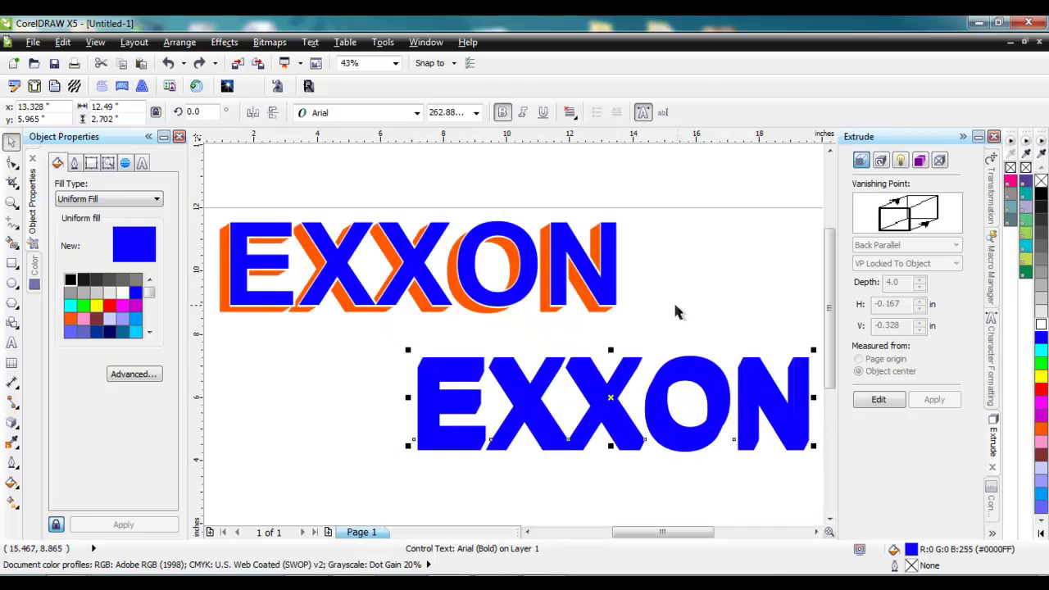
pyautogui.click(188, 50)
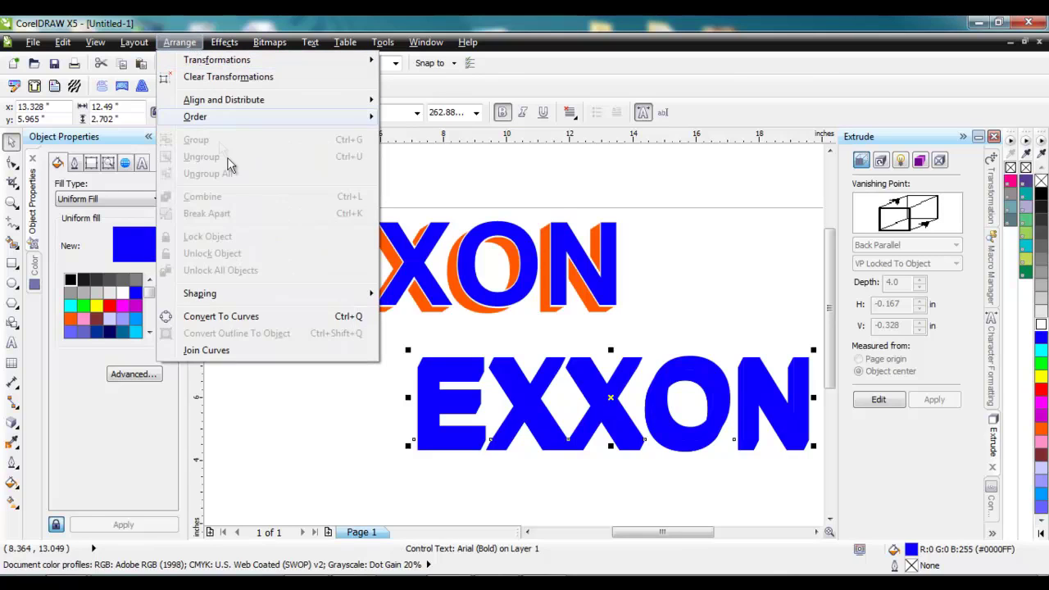
pyautogui.click(678, 216)
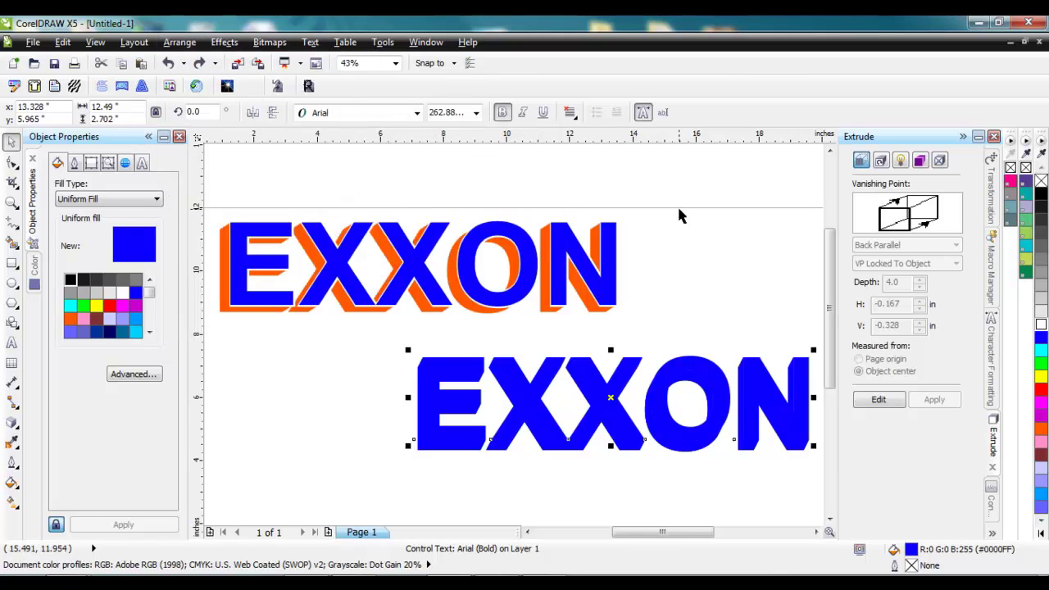
# Select the whole extrude group of the lower EXXON text and break it apart.
pyautogui.click(383, 391)
pyautogui.click(417, 387)
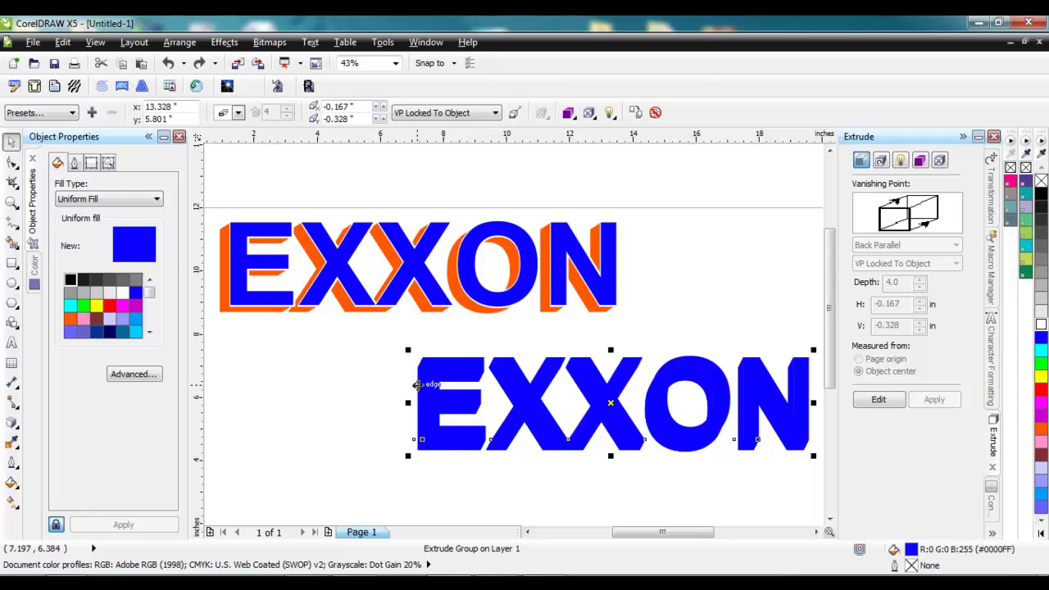
pyautogui.click(180, 42)
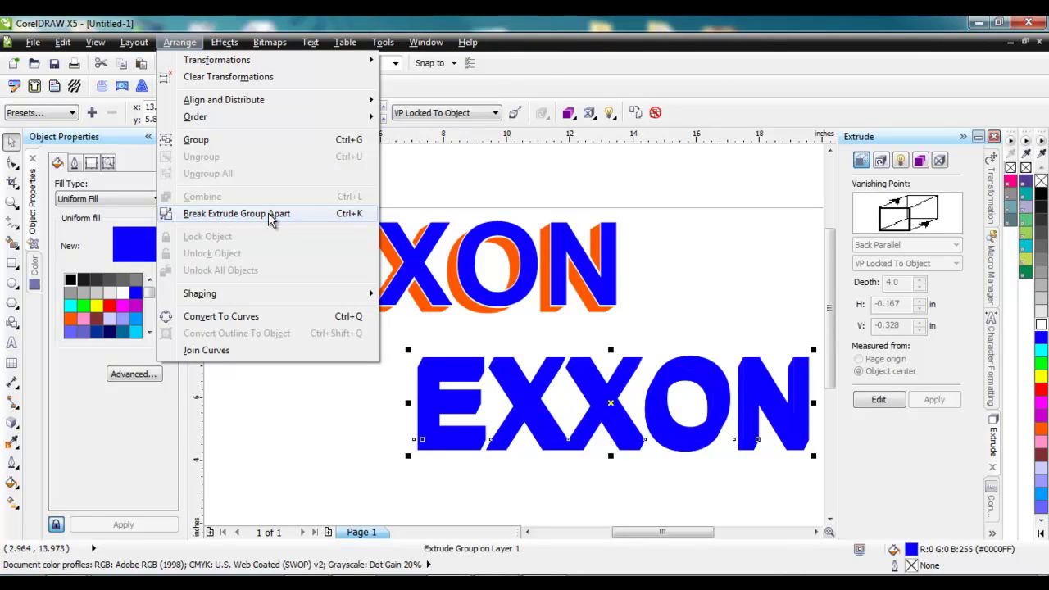
pyautogui.click(346, 222)
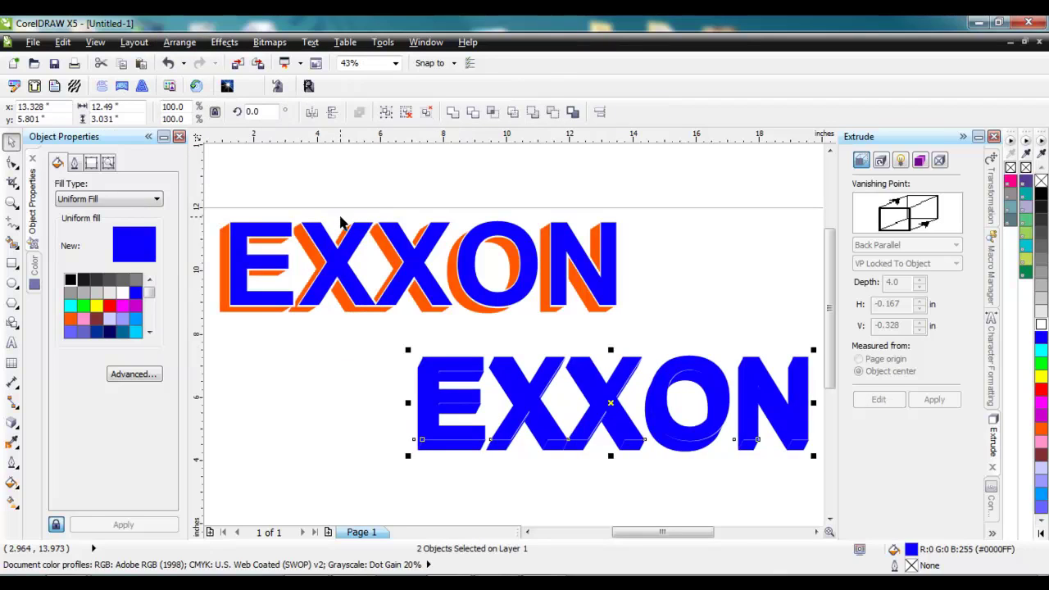
# Fill only the separated extrusion group of the lower EXXON text with orange (#FF6600).
pyautogui.click(721, 277)
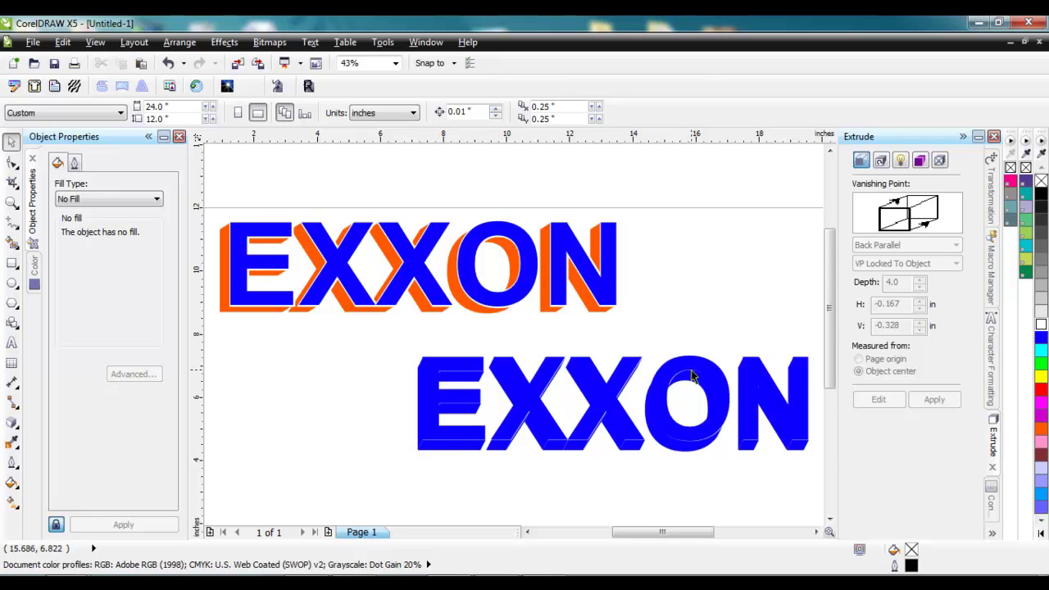
pyautogui.click(464, 451)
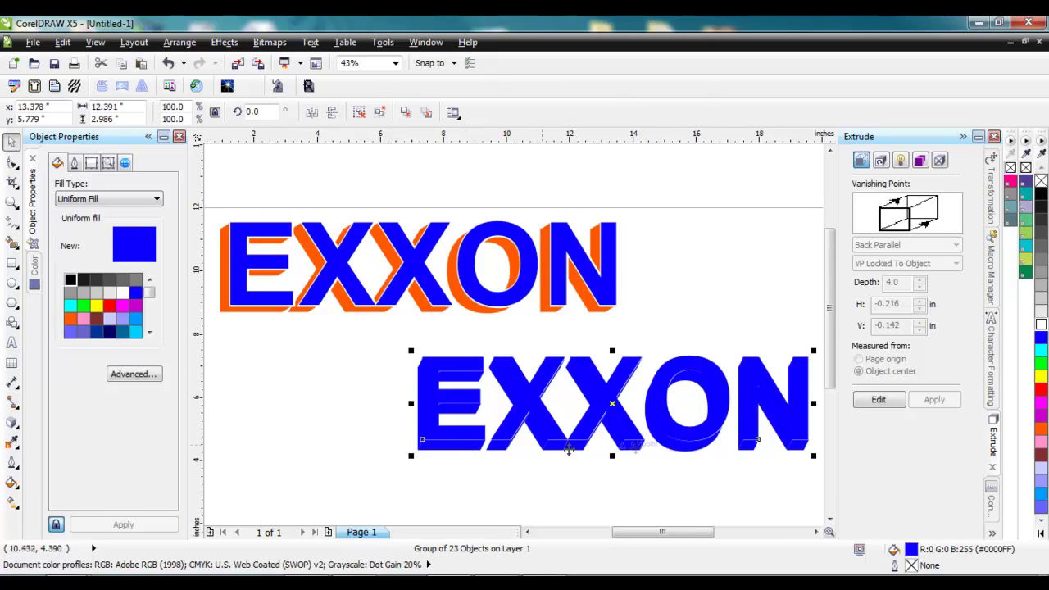
pyautogui.click(1043, 438)
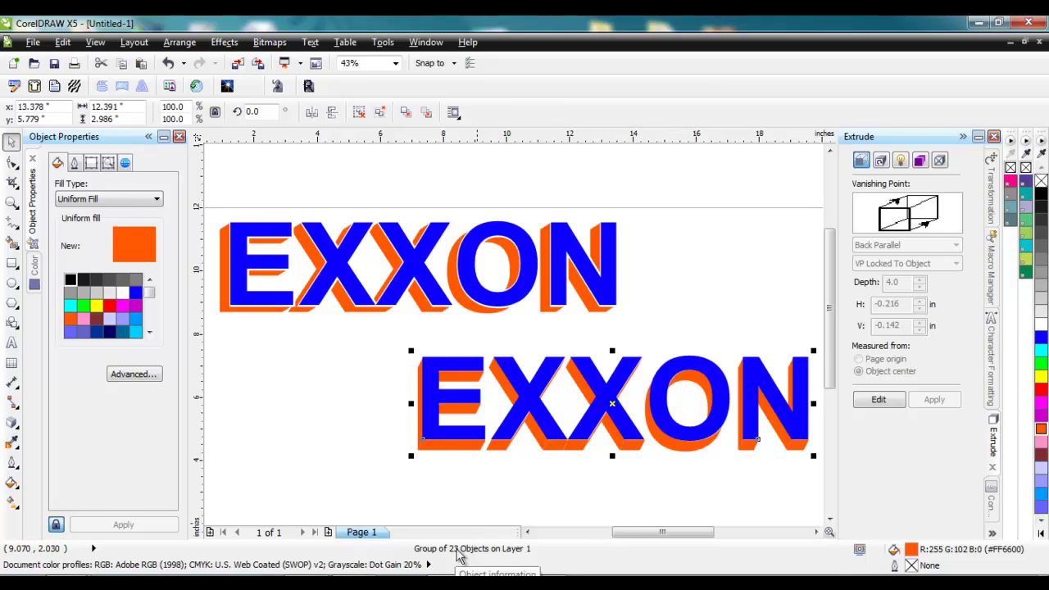
# Ungroup the orange extrusion pieces of the lower EXXON text and weld them into a single curve.
pyautogui.rightClick(494, 448)
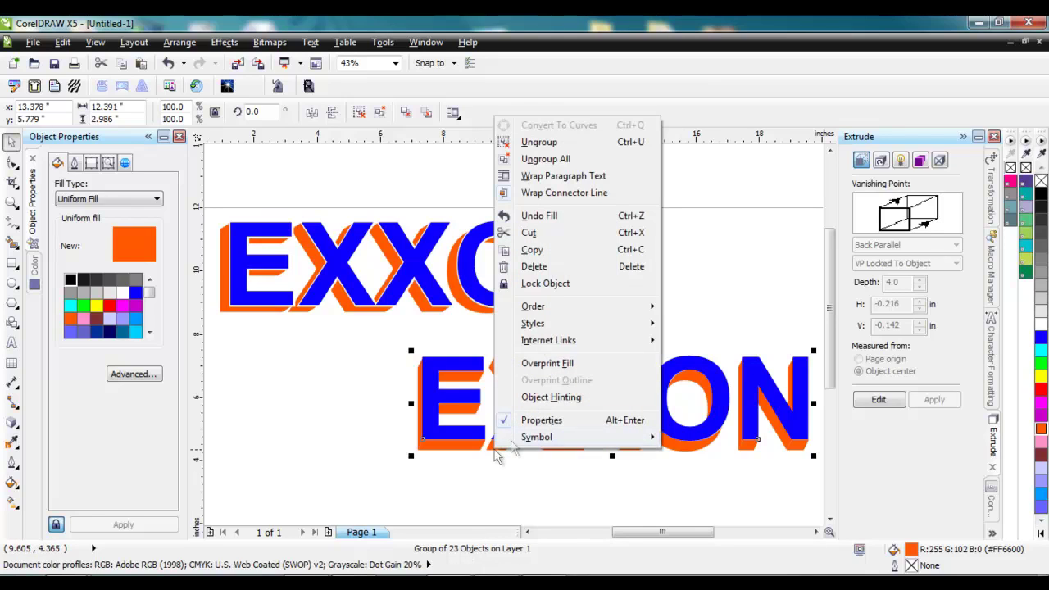
pyautogui.click(565, 144)
pyautogui.click(452, 112)
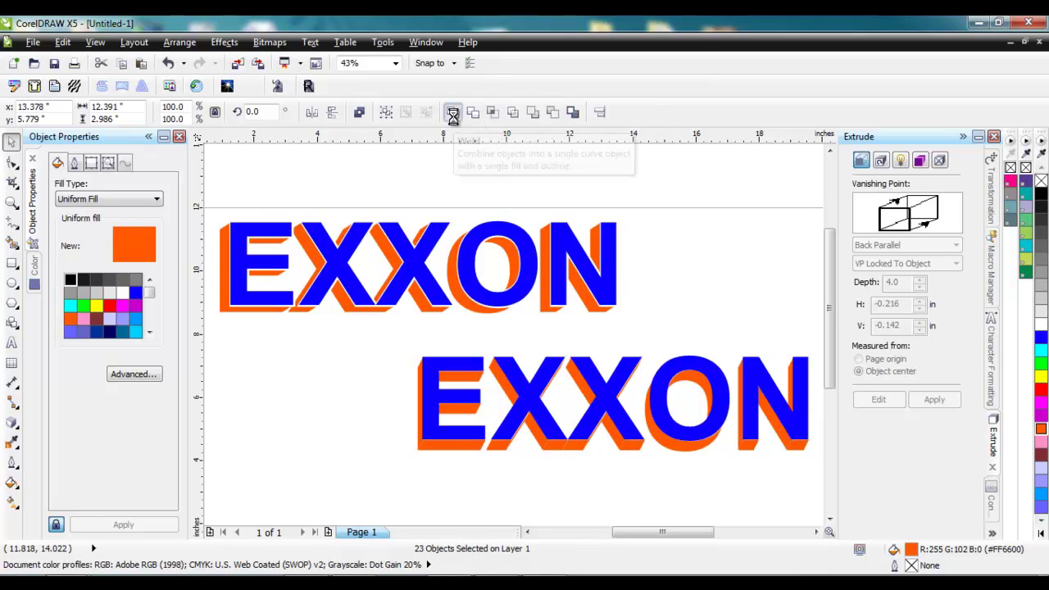
pyautogui.click(517, 473)
pyautogui.scroll(3, 533, 442)
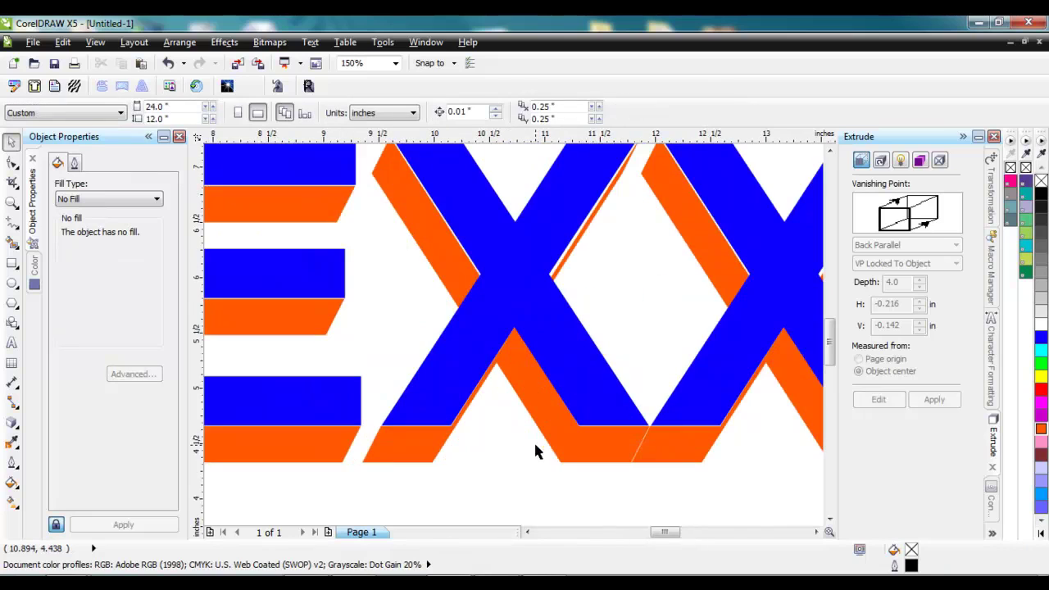
pyautogui.scroll(2, 581, 458)
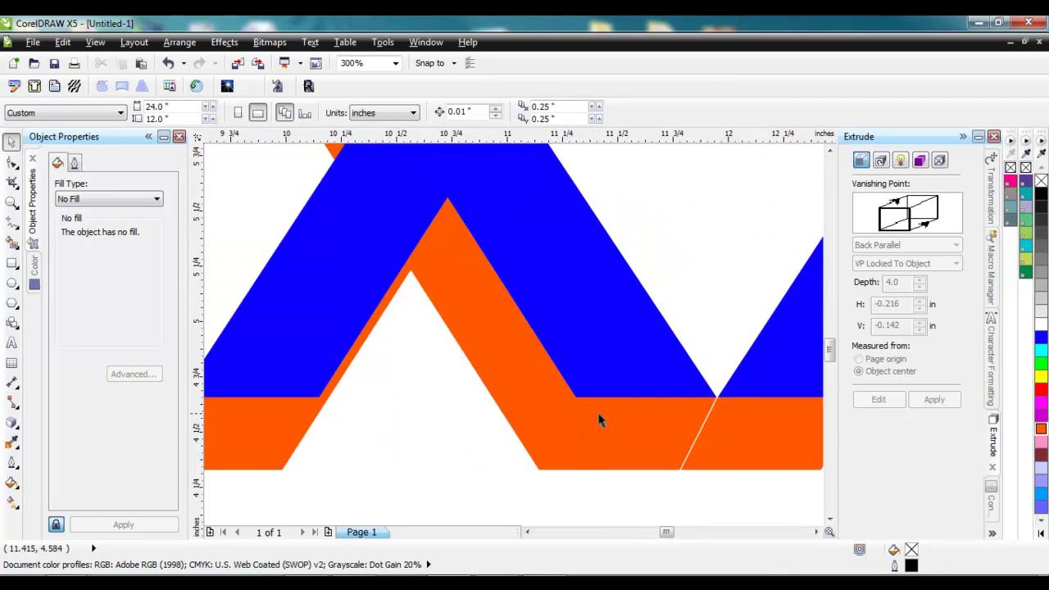
pyautogui.click(580, 452)
pyautogui.scroll(-4, 581, 449)
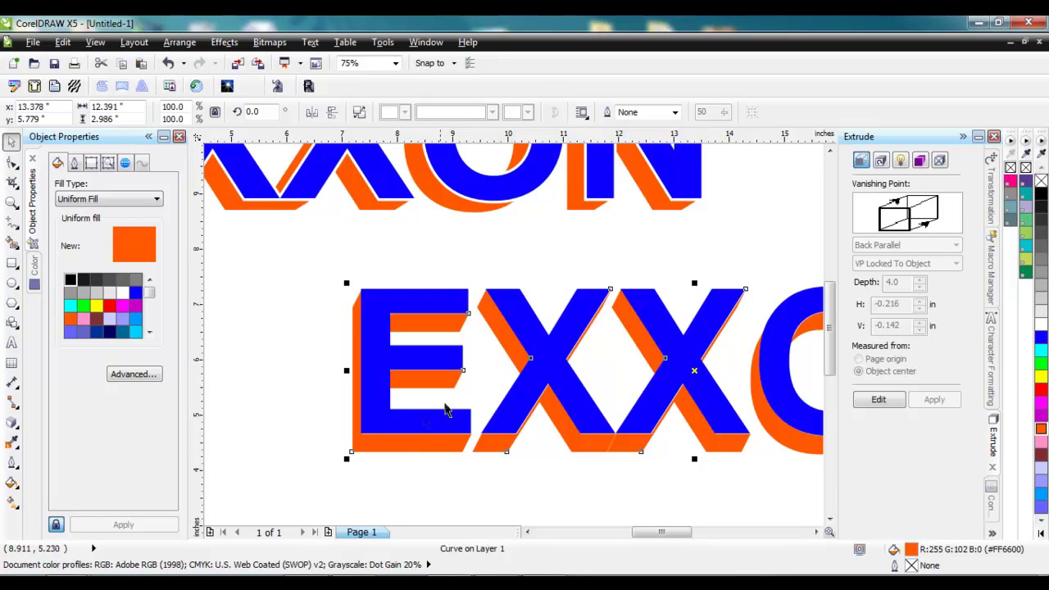
# Move the welded orange extrusion away to the left of the lower blue EXXON text and undo that move.
pyautogui.moveTo(404, 445); pyautogui.dragTo(293, 455)
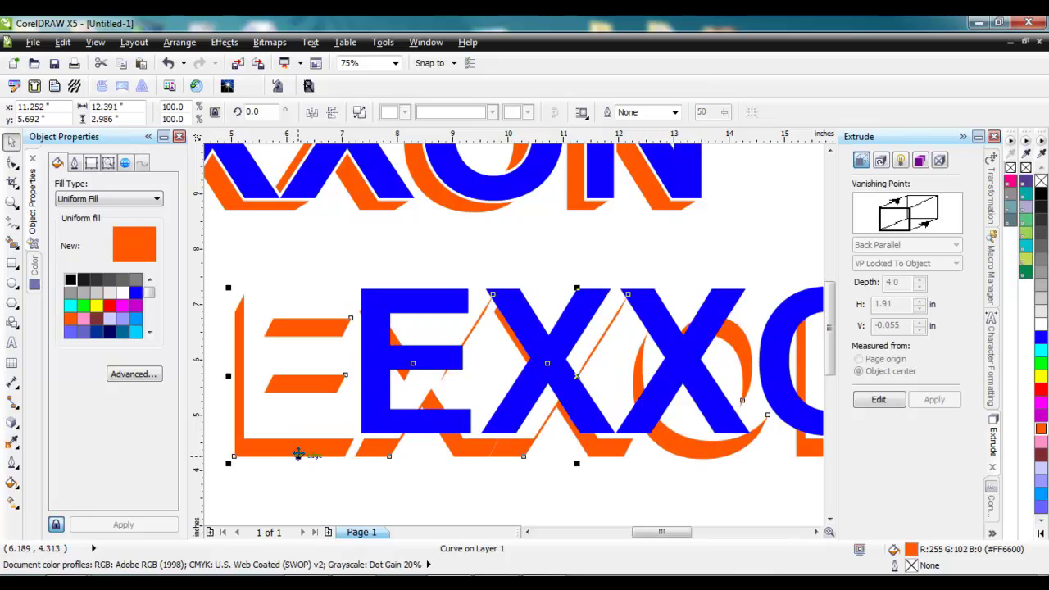
pyautogui.hotkey('ctrl', 'z')
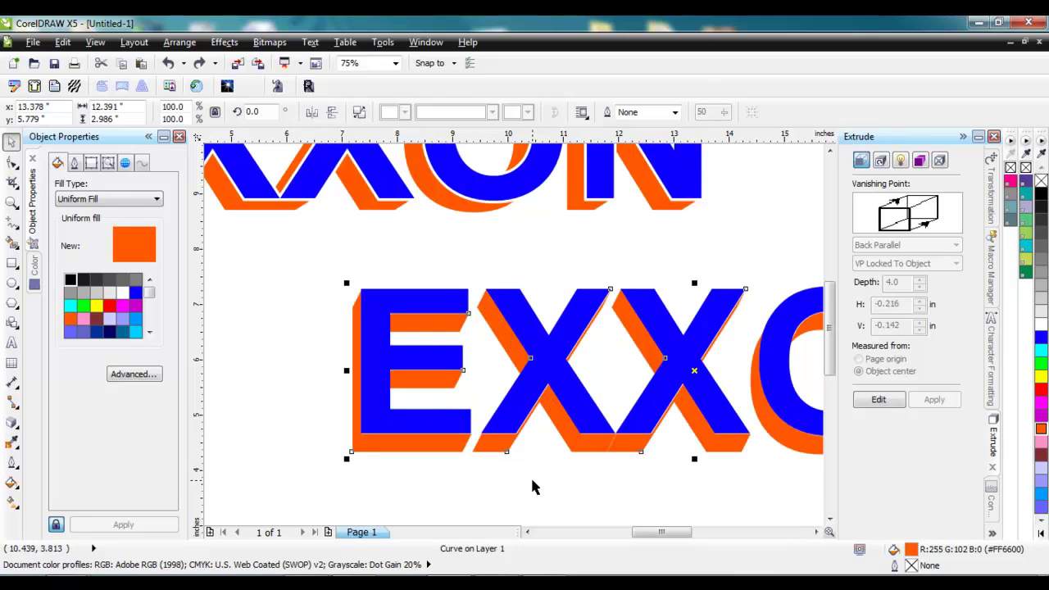
# Apply an outside contour to the lower blue EXXON text with a 0.05 in offset and 1 step.
pyautogui.click(614, 470)
pyautogui.click(569, 413)
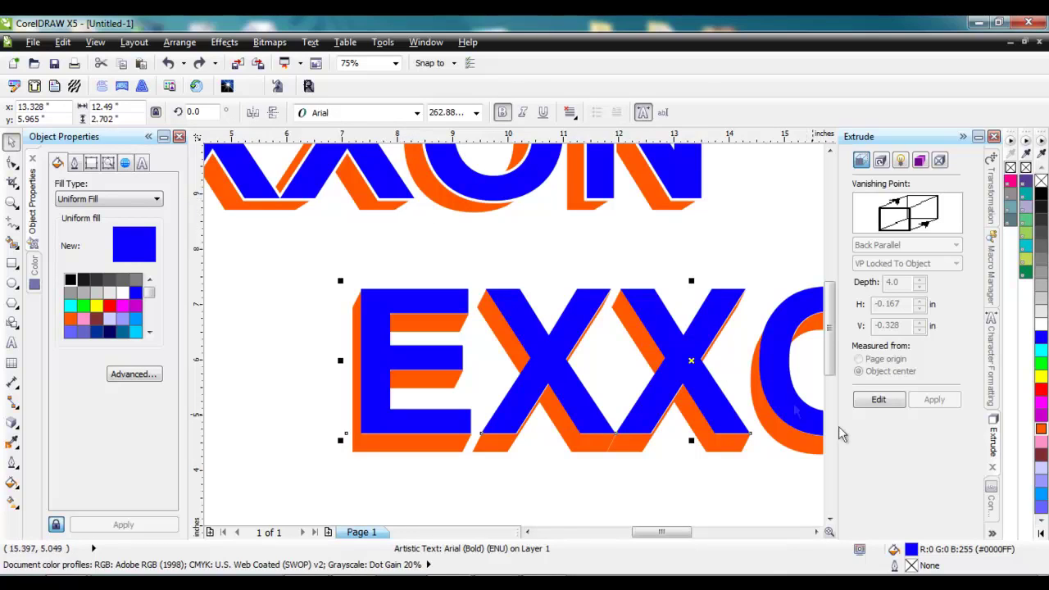
pyautogui.click(993, 500)
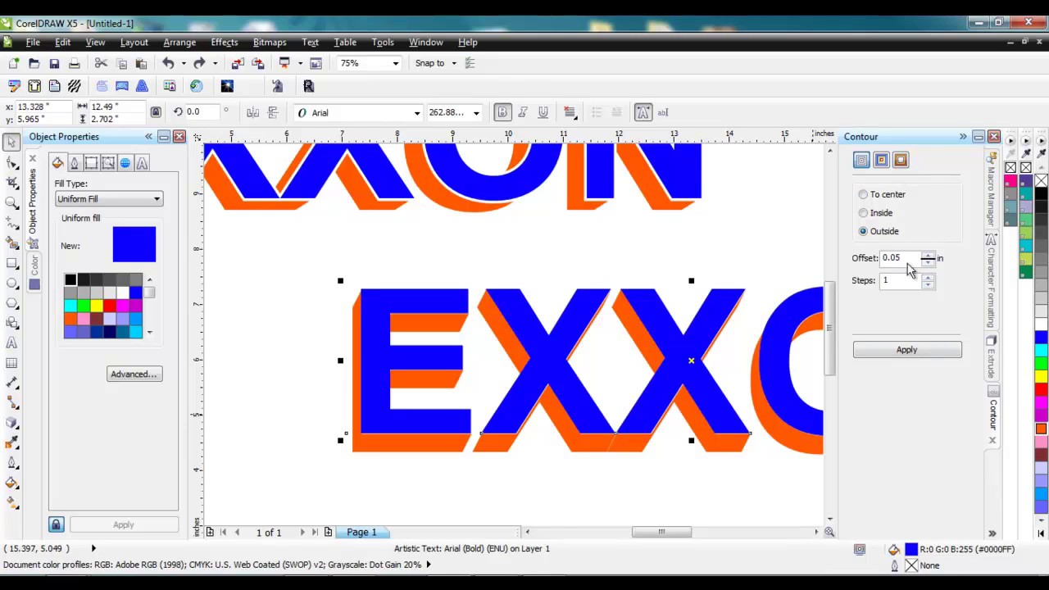
pyautogui.click(894, 353)
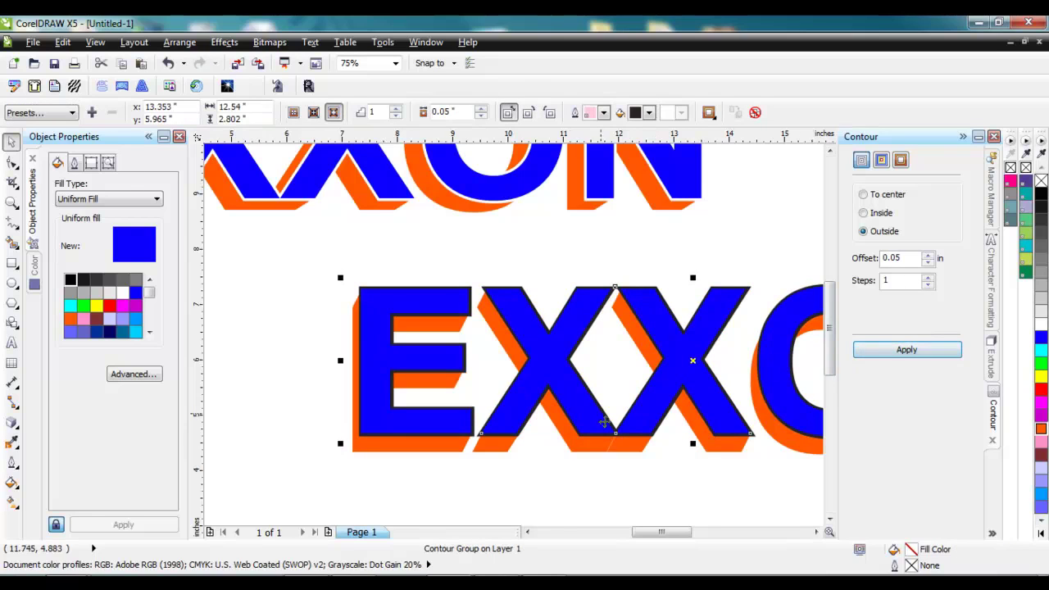
# Break the contour group of the lower EXXON text apart and deselect everything.
pyautogui.scroll(1, 627, 300)
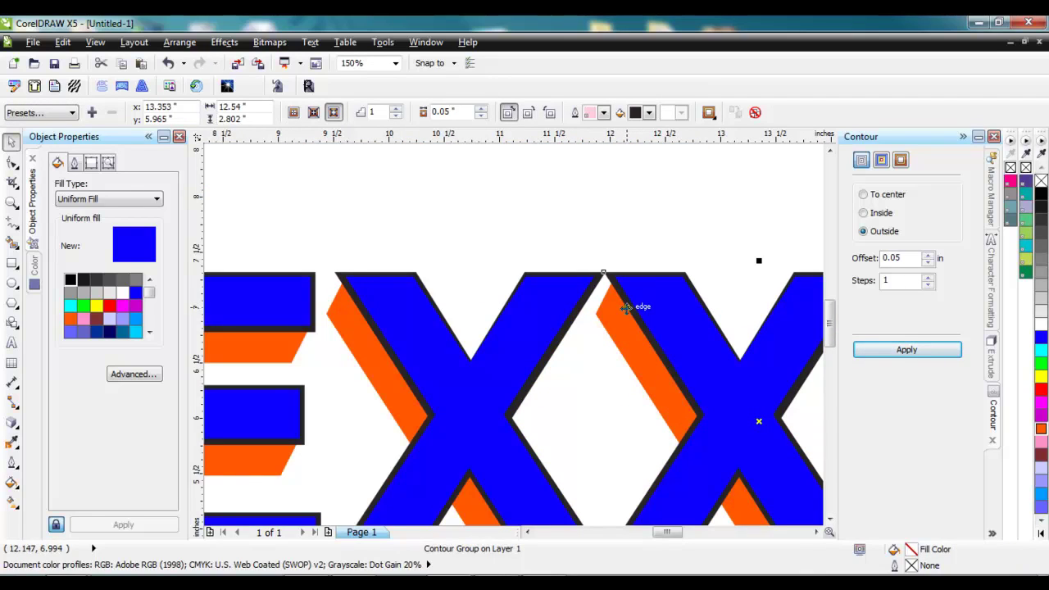
pyautogui.click(194, 45)
pyautogui.click(263, 215)
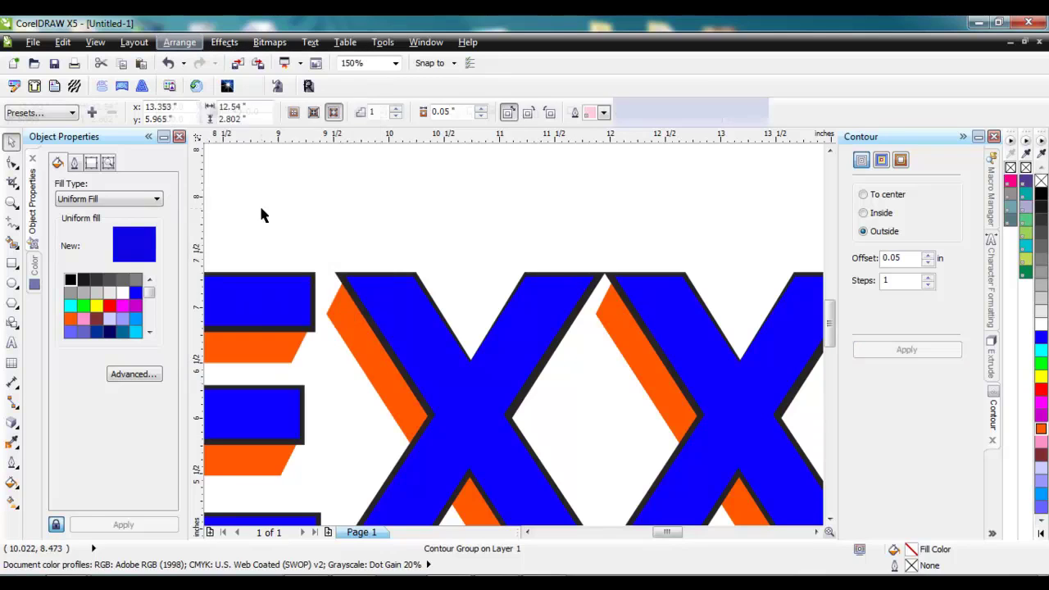
pyautogui.click(475, 220)
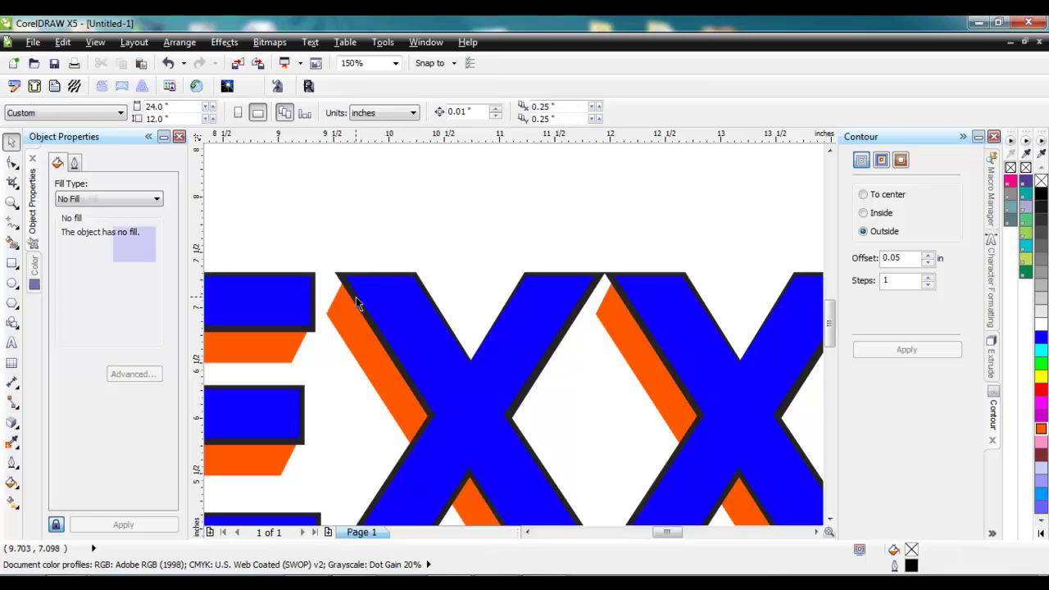
pyautogui.click(356, 299)
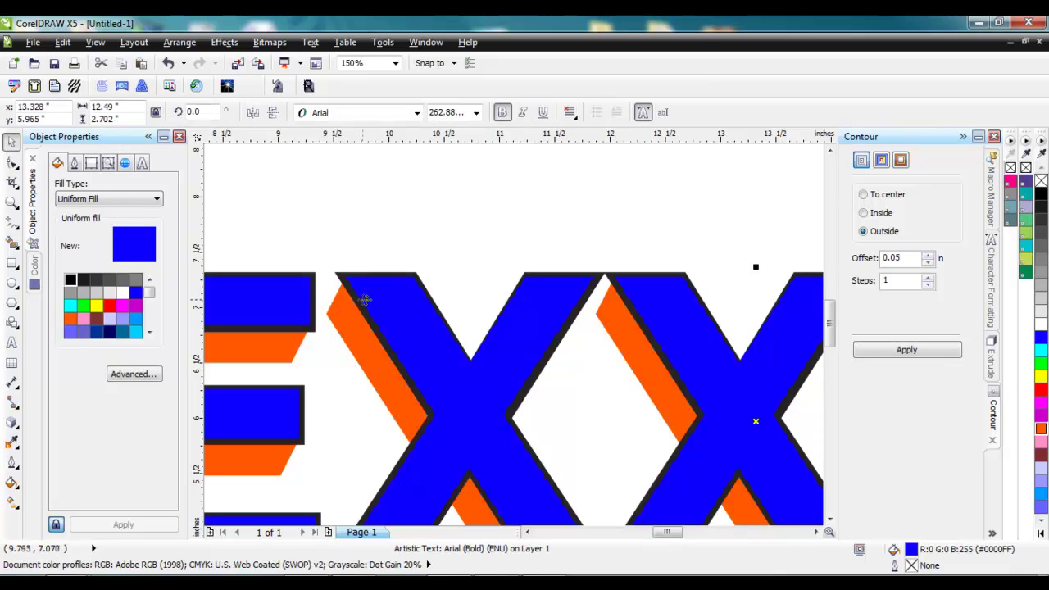
pyautogui.click(1040, 325)
pyautogui.hotkey('ctrl', 'z')
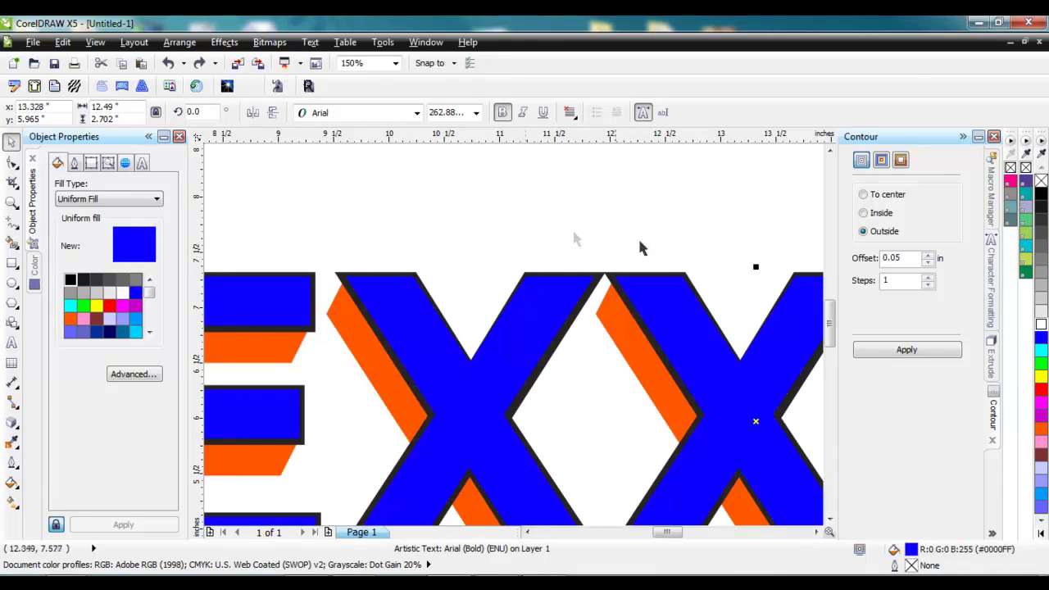
# Select only the separated black contour curve behind the lower blue EXXON text and fill it with white (#FFFFFF).
pyautogui.click(375, 229)
pyautogui.click(343, 280)
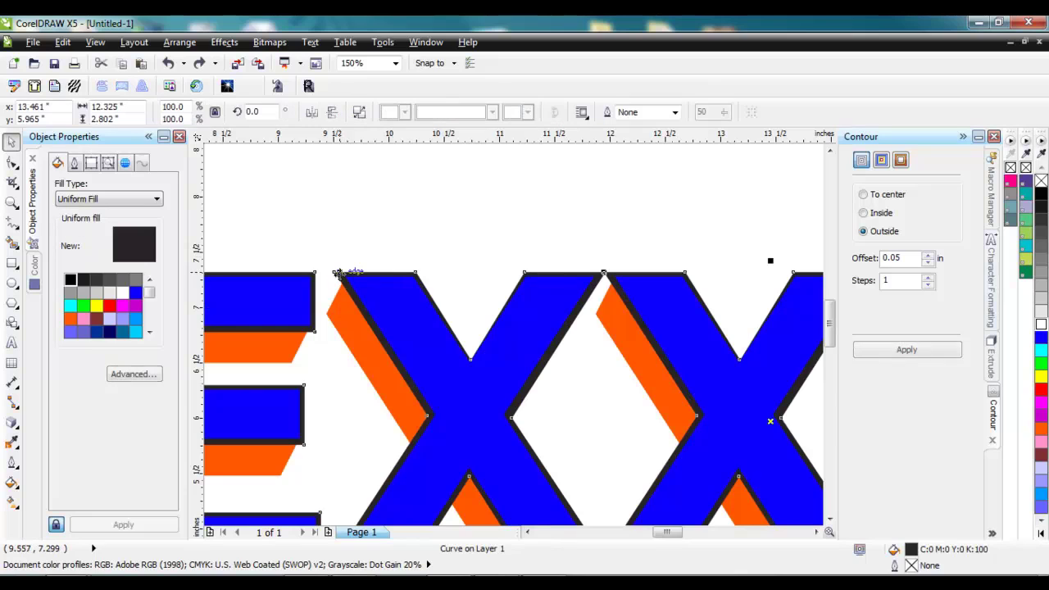
pyautogui.press('Delete')
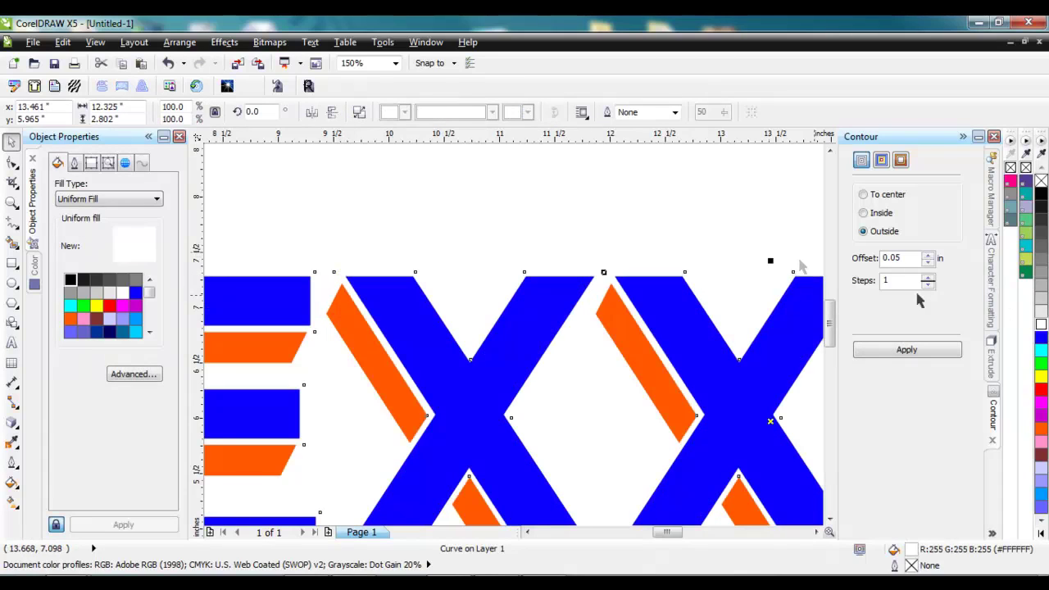
# Nudge the welded orange extrusion of the lower EXXON text 0.04 in to the left, deselect it and show the complete artwork.
pyautogui.click(340, 319)
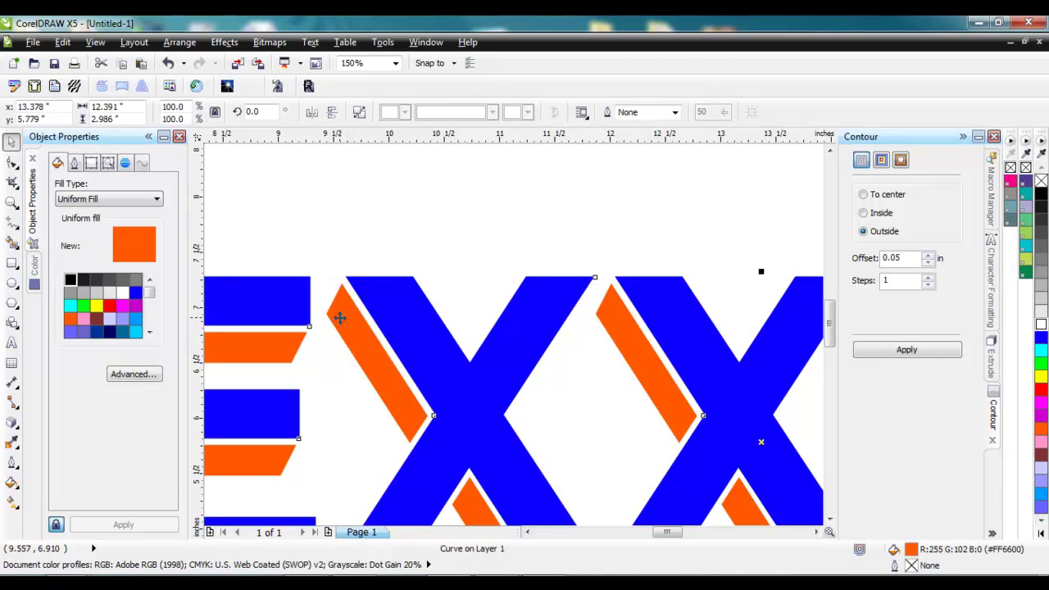
pyautogui.press('Left')
pyautogui.press('Left')
pyautogui.press('Left')
pyautogui.press('Left')
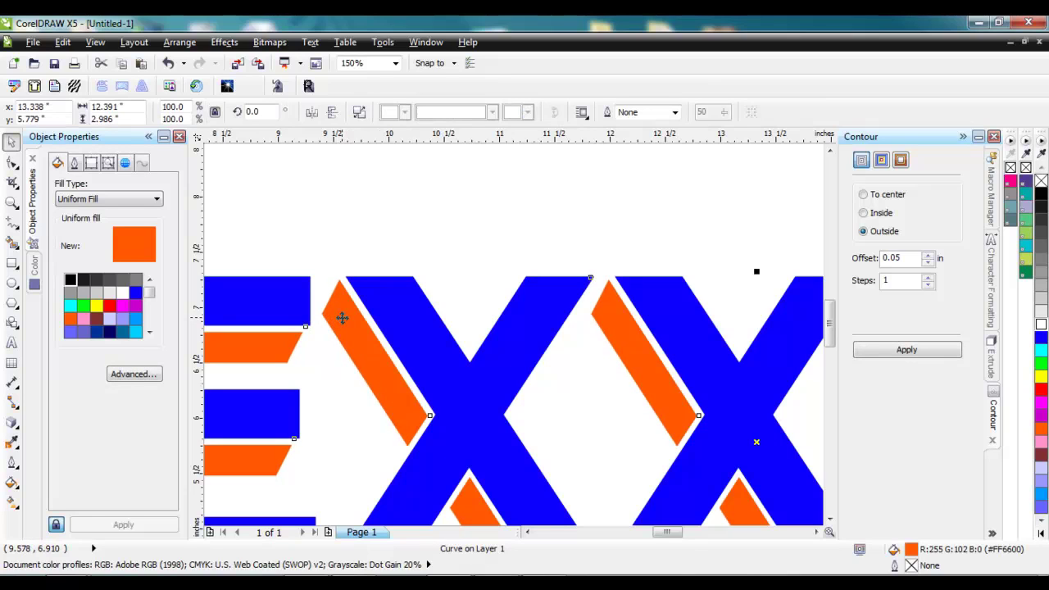
pyautogui.scroll(-2, 349, 306)
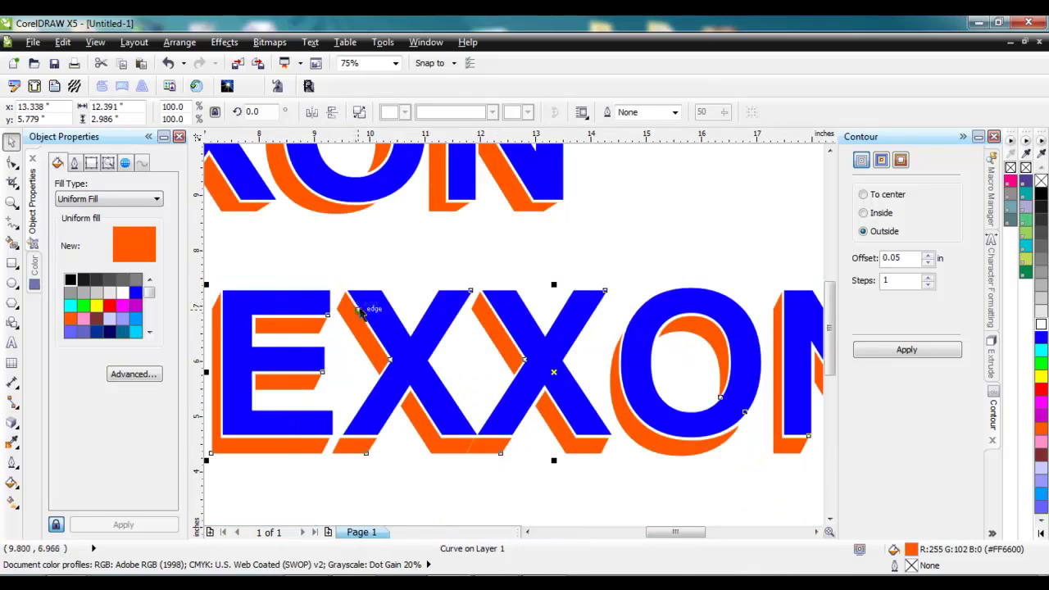
pyautogui.click(475, 467)
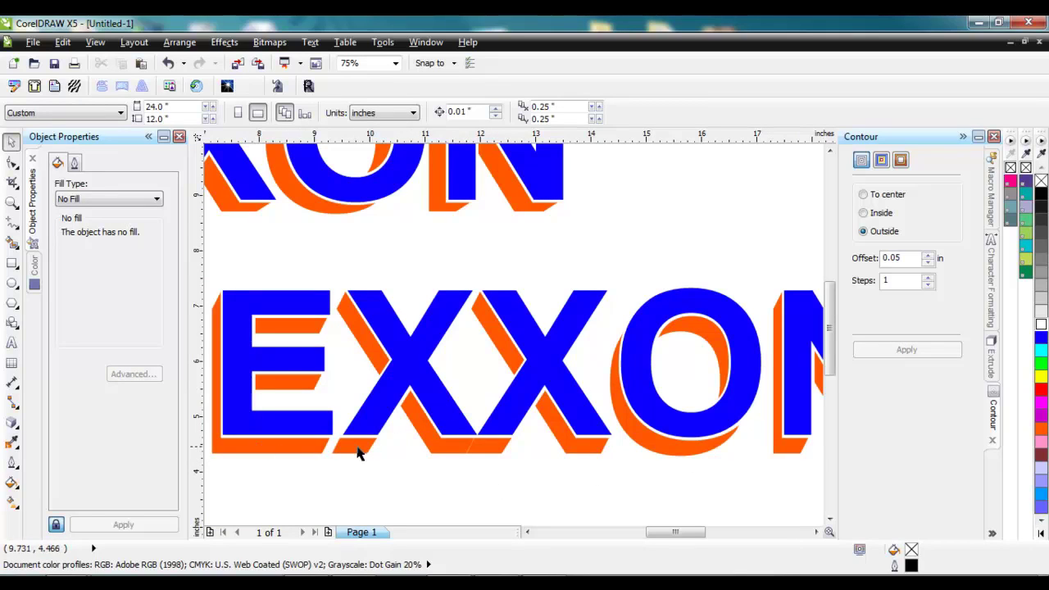
pyautogui.press('F4')
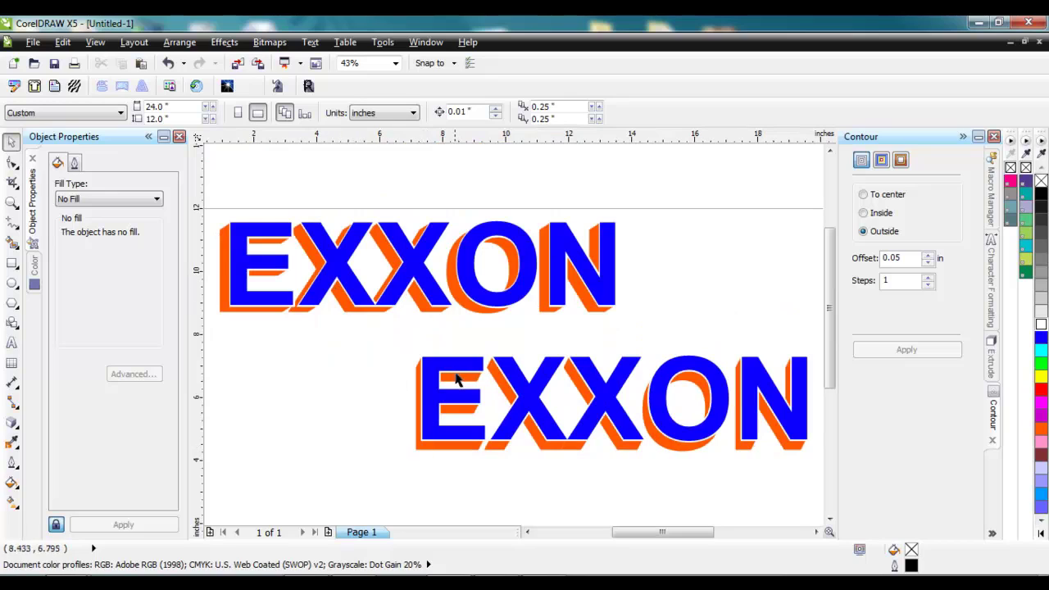